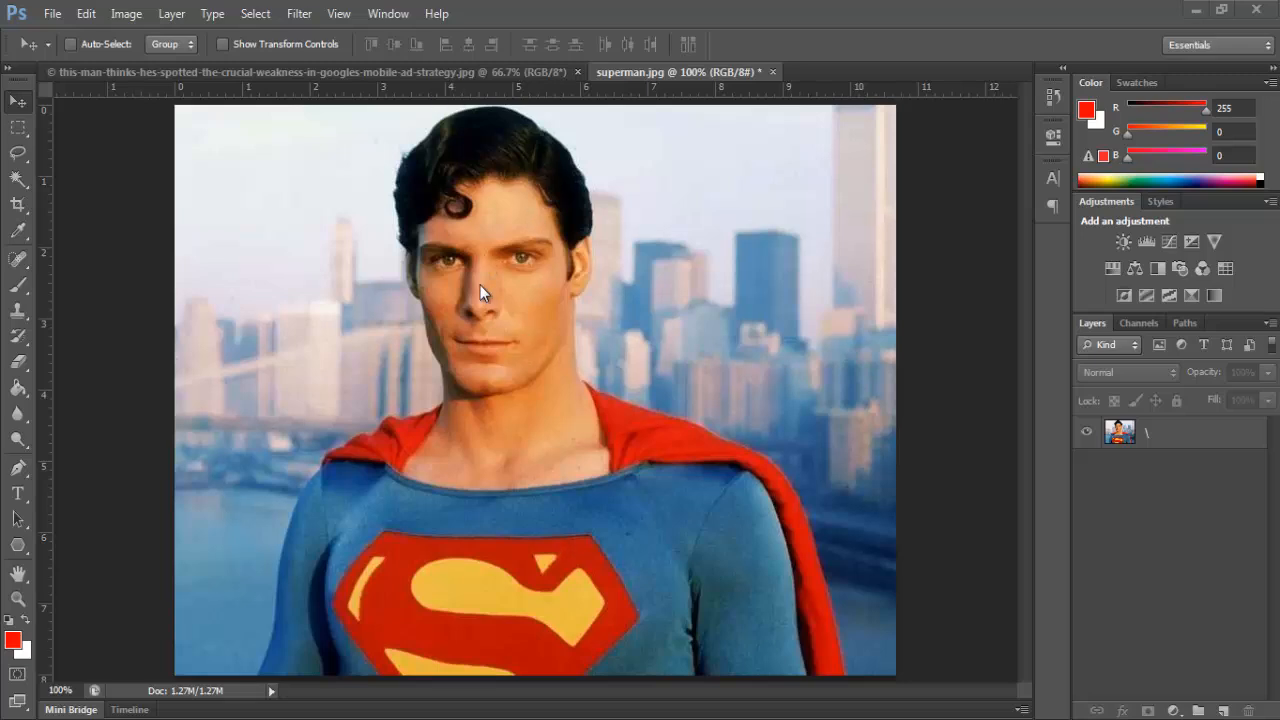
# Compare the face angle and lighting in the two open portraits, the jacket photo and superman.jpg
pyautogui.click(421, 75)
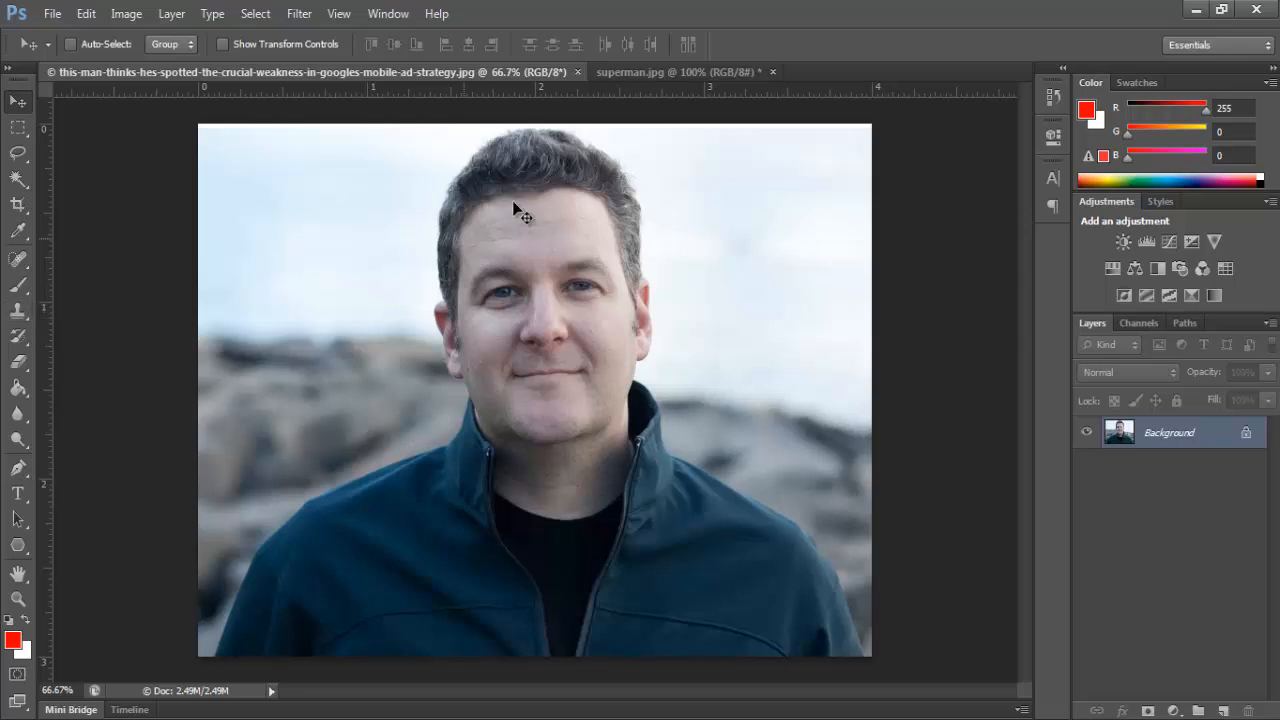
pyautogui.click(632, 71)
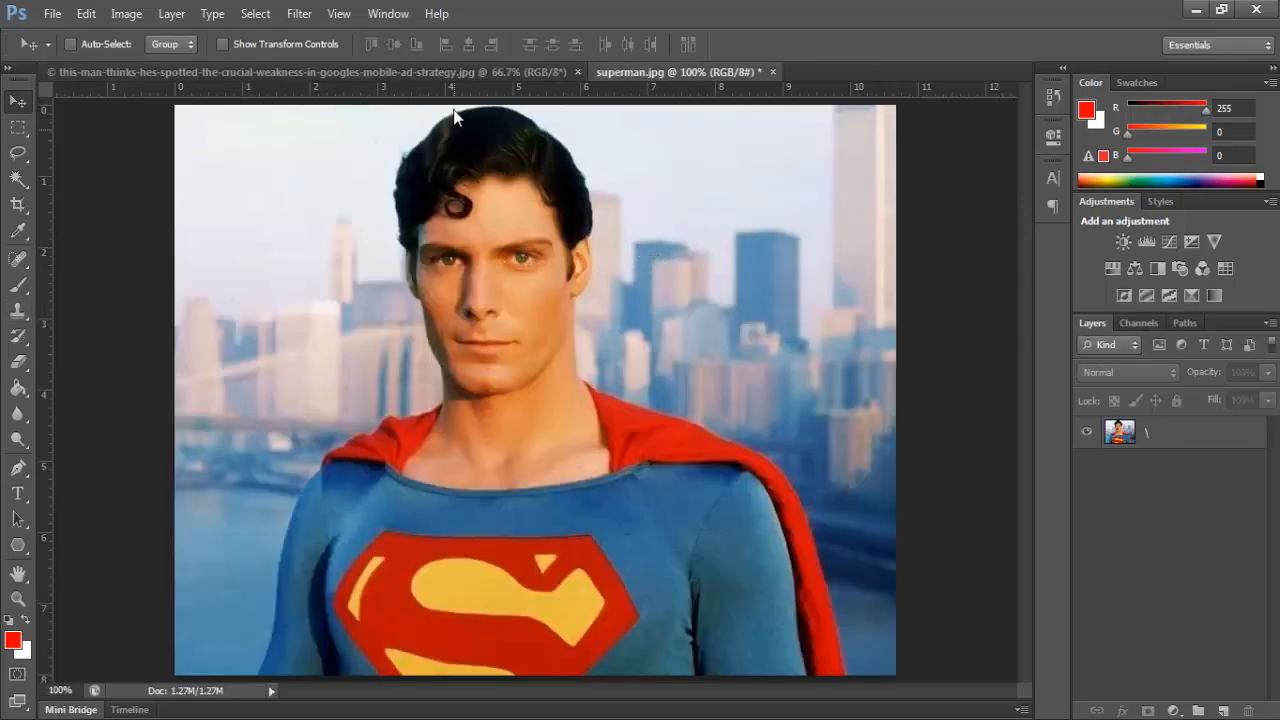
pyautogui.click(446, 73)
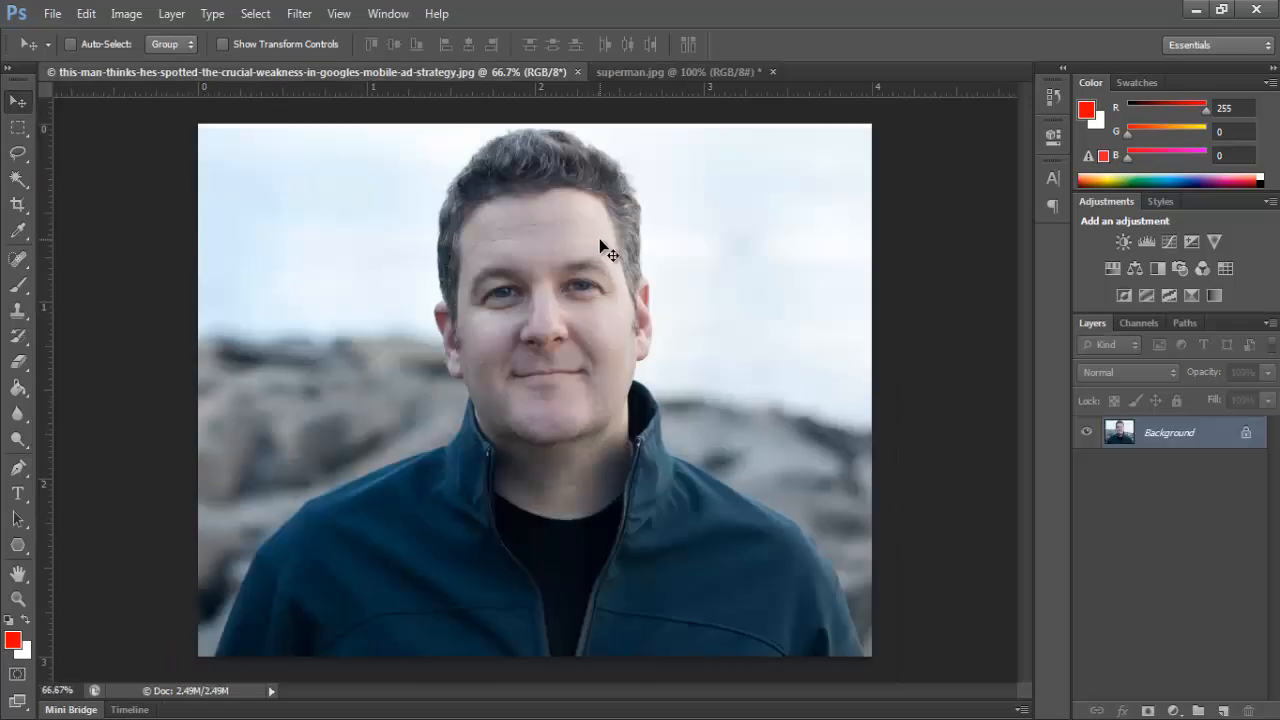
pyautogui.click(668, 72)
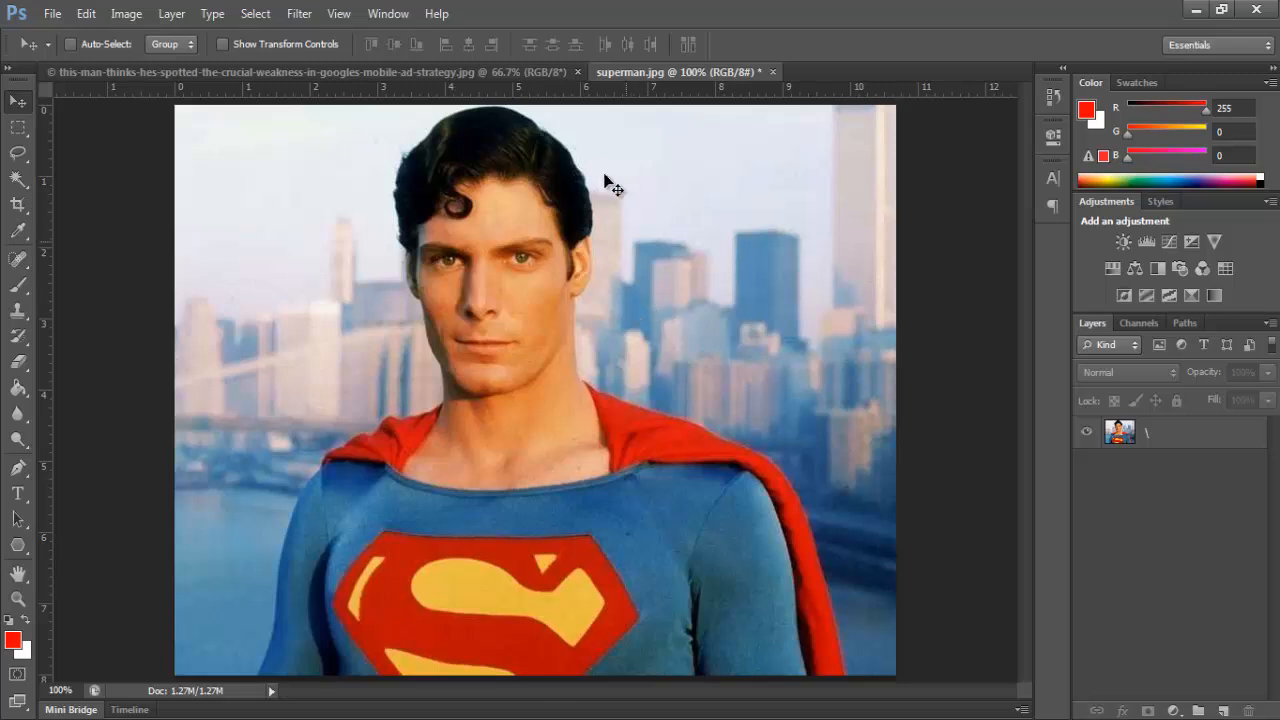
pyautogui.click(507, 71)
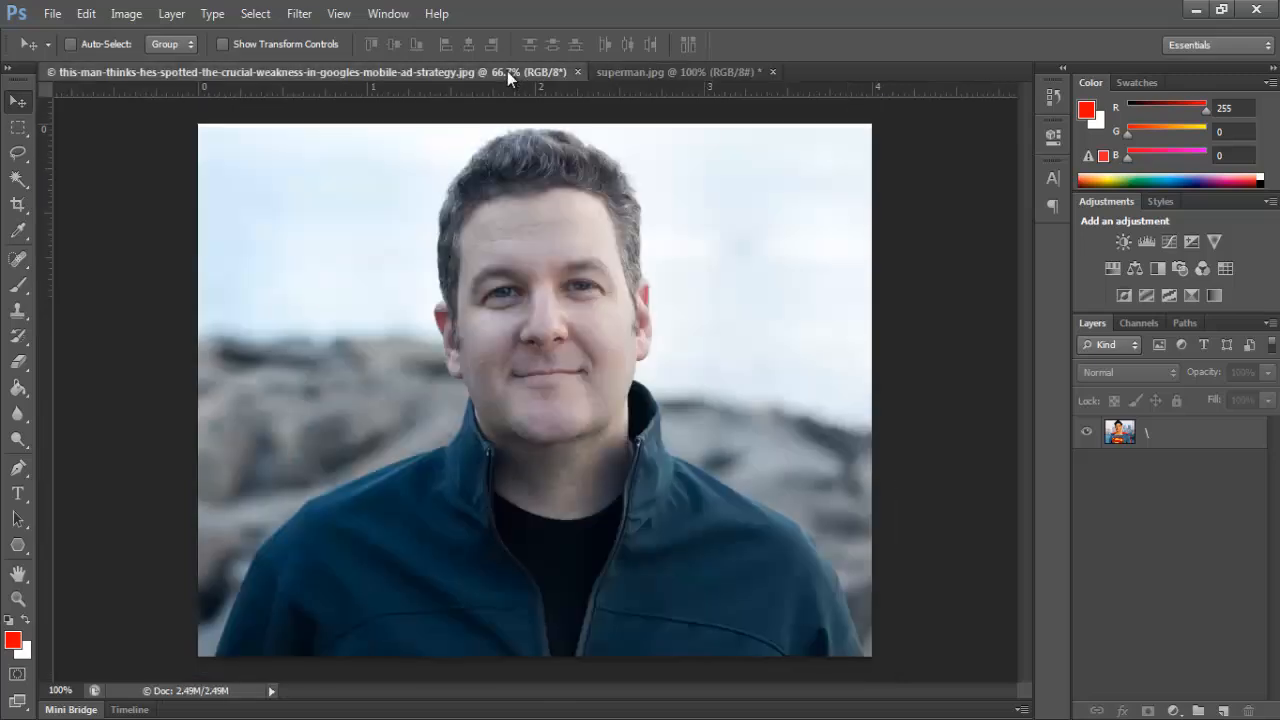
pyautogui.click(662, 74)
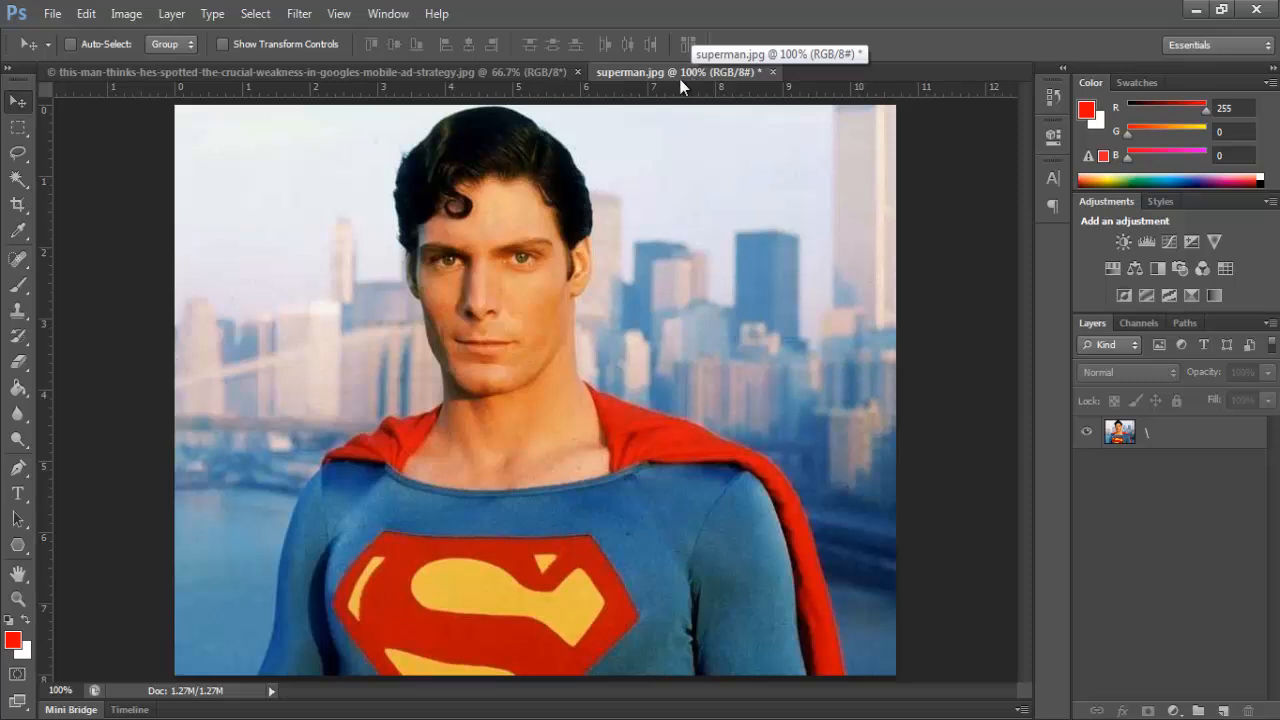
pyautogui.click(514, 74)
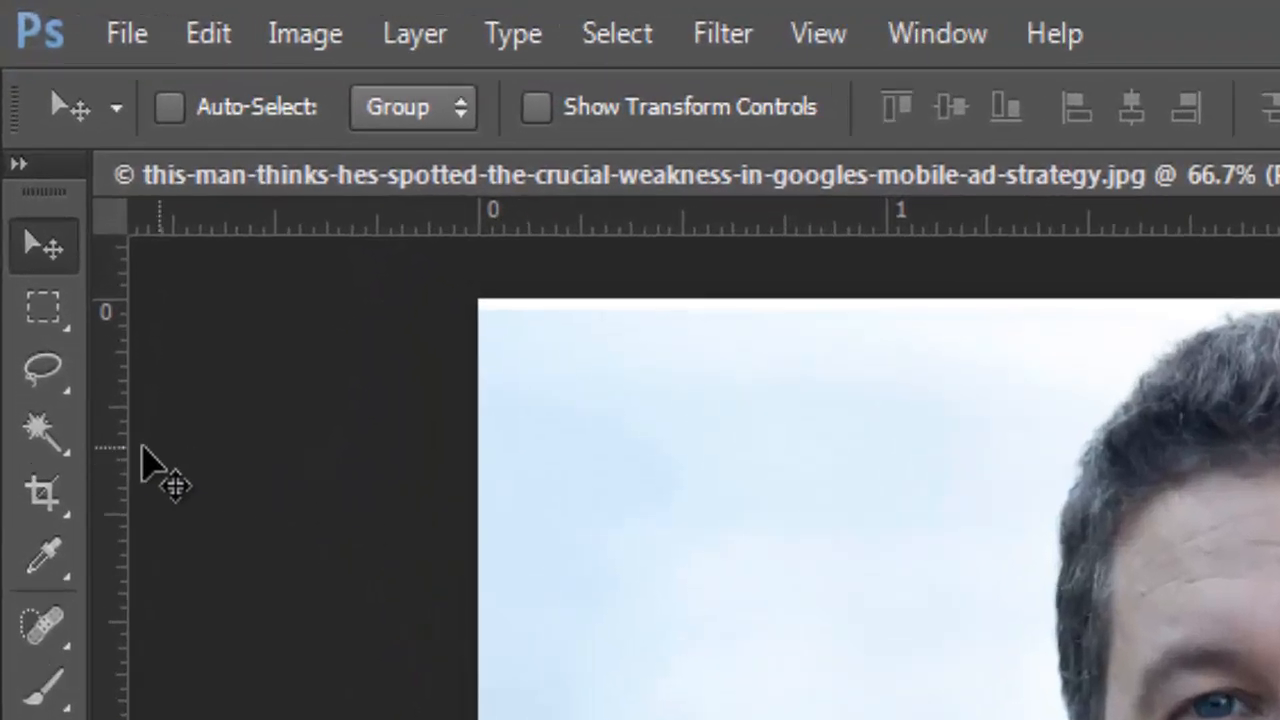
# Select the man's face from just above the eyebrows to the chin with the freehand Lasso Tool
pyautogui.click(47, 378)
pyautogui.click(222, 408)
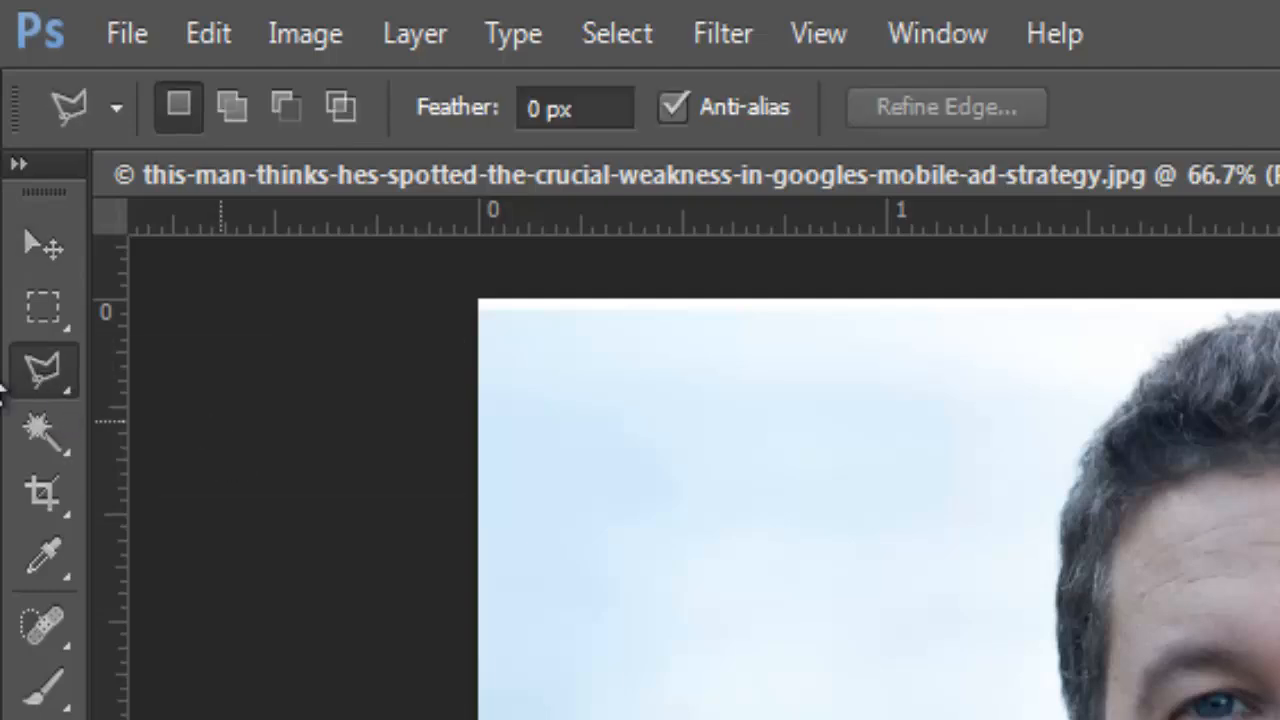
pyautogui.click(45, 380)
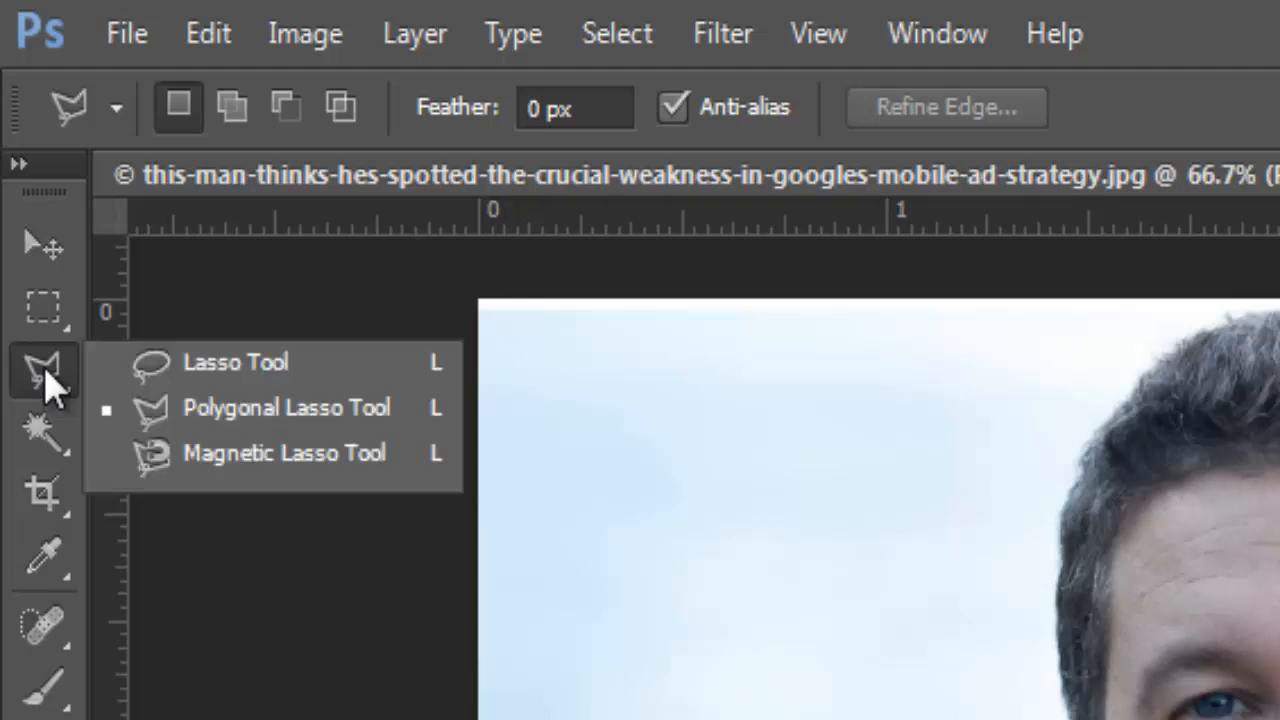
pyautogui.click(230, 372)
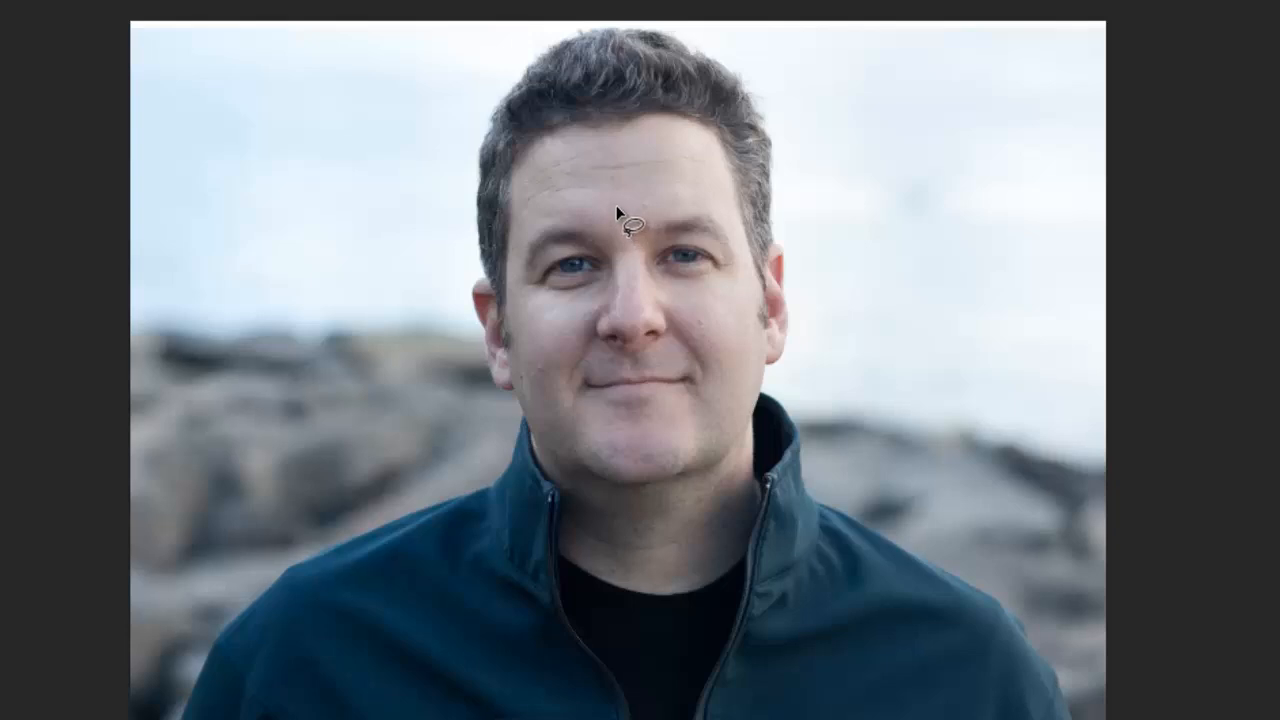
pyautogui.moveTo(616, 205); pyautogui.dragTo(549, 209)
pyautogui.moveTo(517, 271); pyautogui.dragTo(532, 336)
pyautogui.moveTo(586, 427); pyautogui.dragTo(661, 448)
pyautogui.moveTo(742, 366)
pyautogui.mouseDown()
pyautogui.moveTo(758, 335)
pyautogui.moveTo(728, 214)
pyautogui.moveTo(640, 200)
pyautogui.mouseUp()
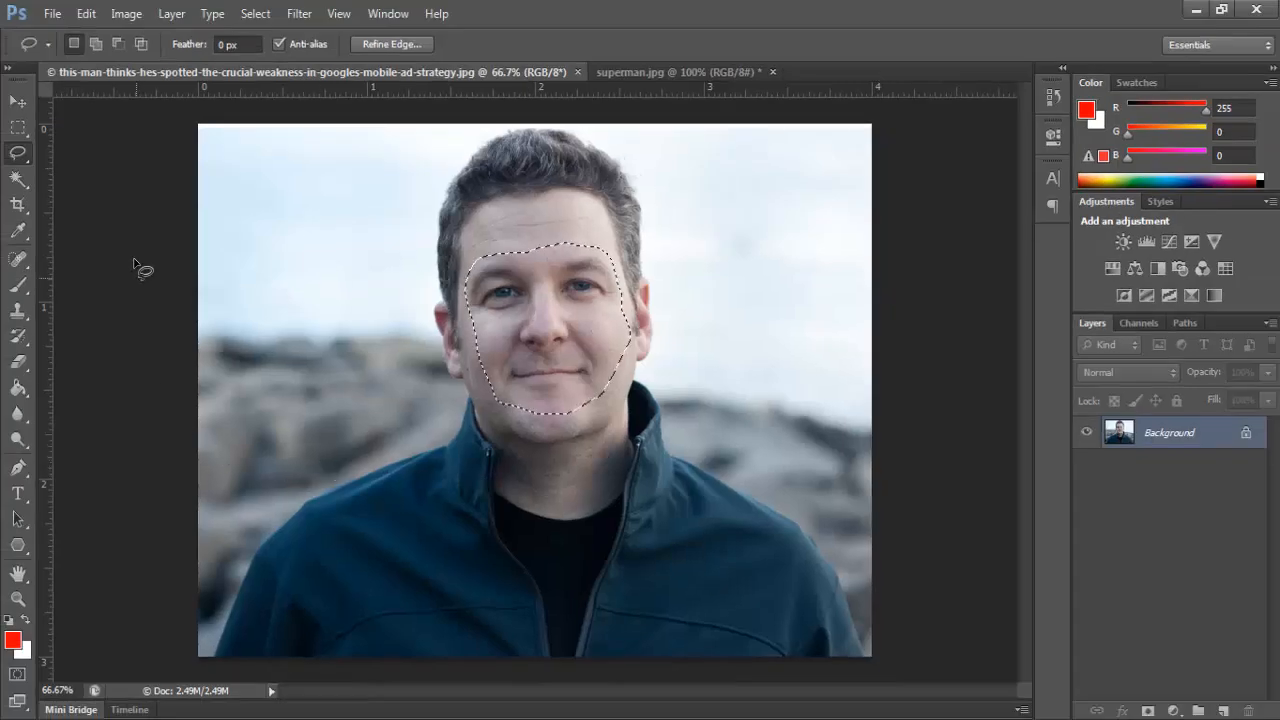
# Move the selected face into superman.jpg as a new layer placed over Superman's face
pyautogui.click(18, 101)
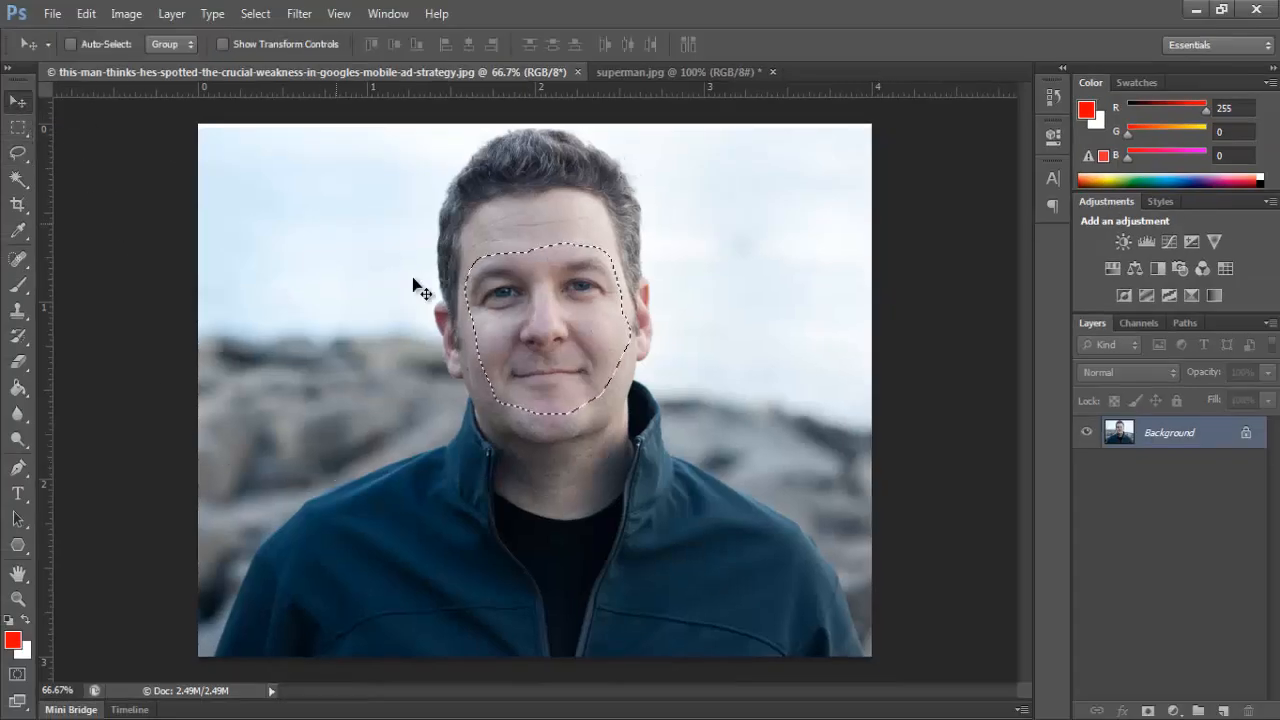
pyautogui.moveTo(541, 326); pyautogui.dragTo(544, 326)
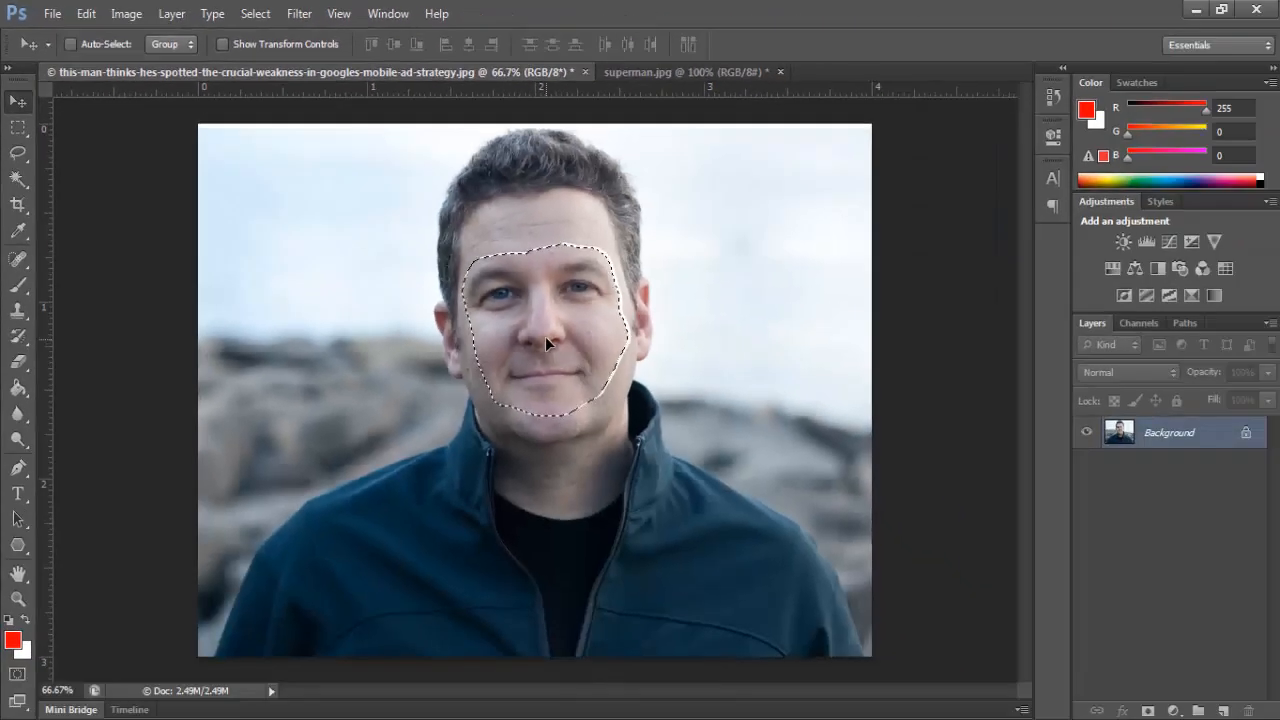
pyautogui.moveTo(545, 340); pyautogui.dragTo(555, 250)
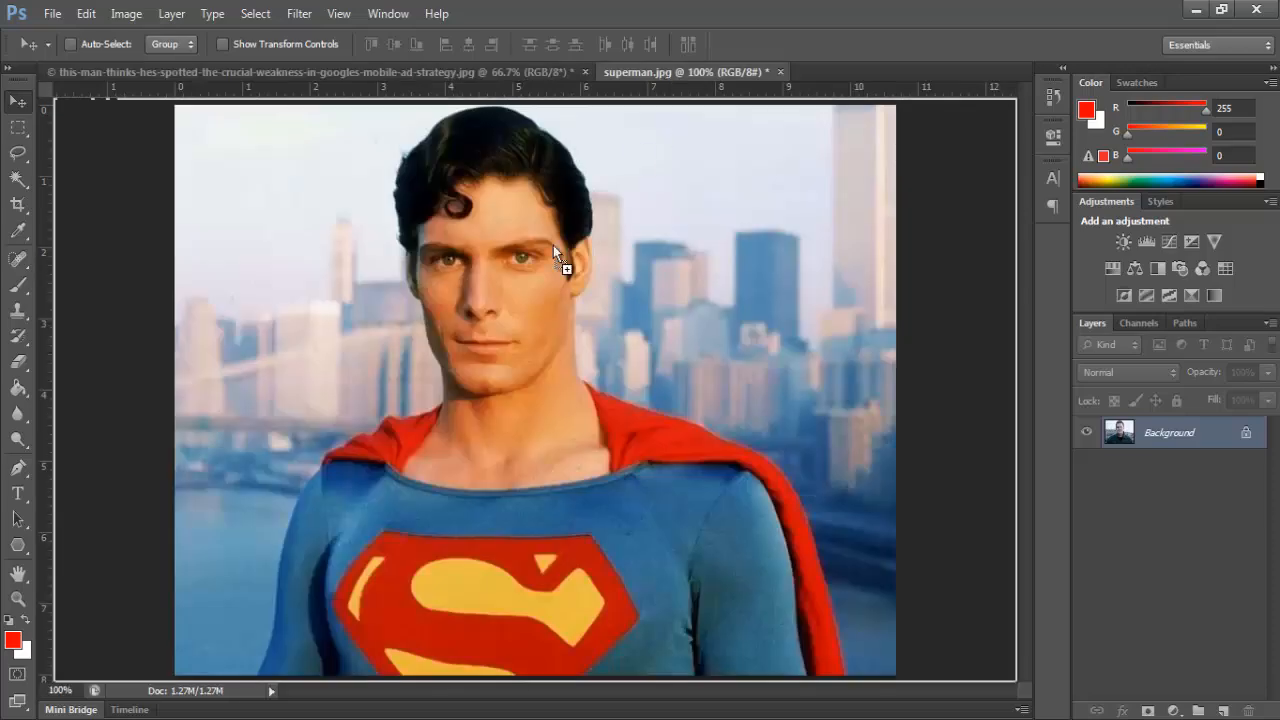
pyautogui.moveTo(483, 308); pyautogui.dragTo(512, 326)
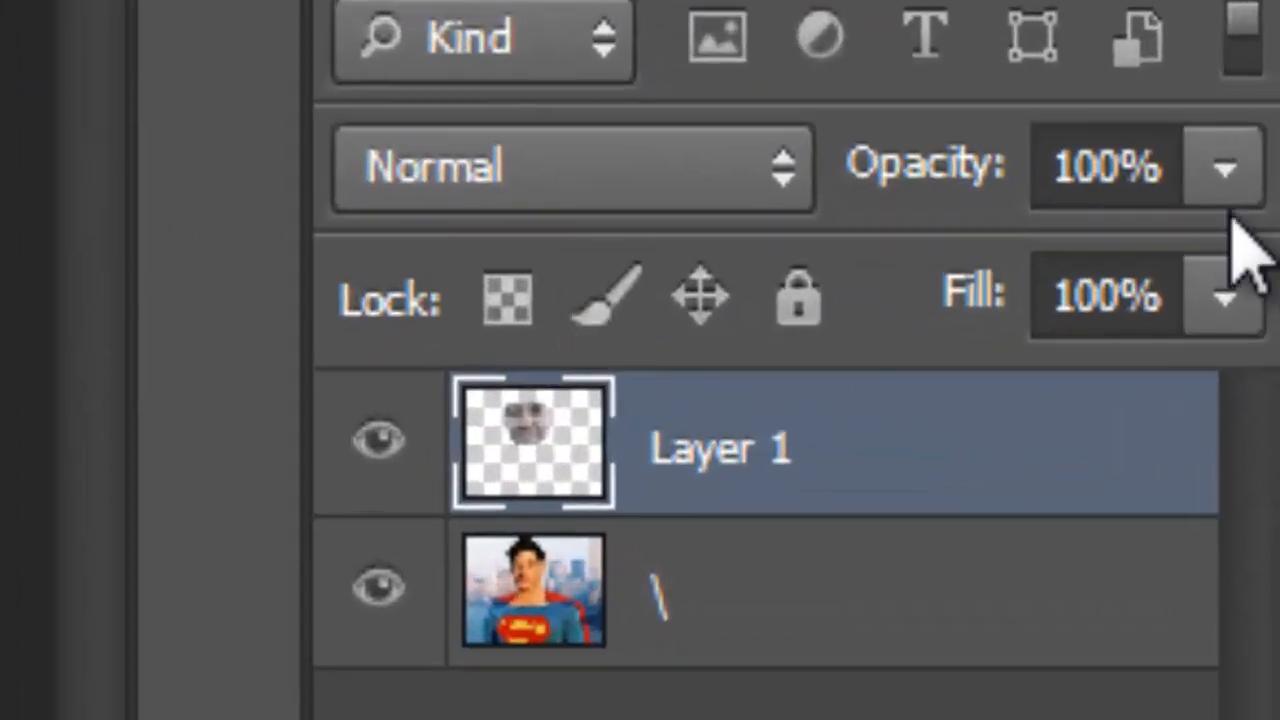
# Set the pasted face layer's opacity to 50%, then scale it down and rotate it about 5° over Superman's face
pyautogui.click(1258, 168)
pyautogui.moveTo(1074, 265); pyautogui.dragTo(1003, 277)
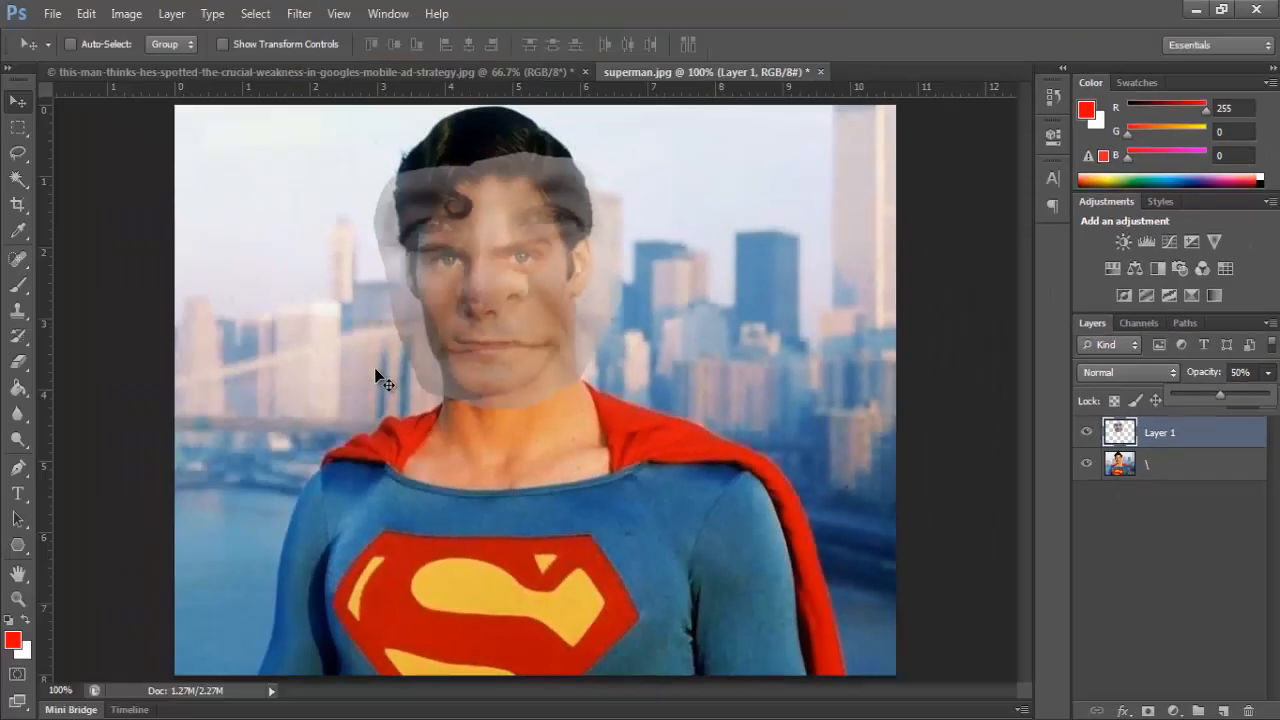
pyautogui.hotkey('ctrl', 't')
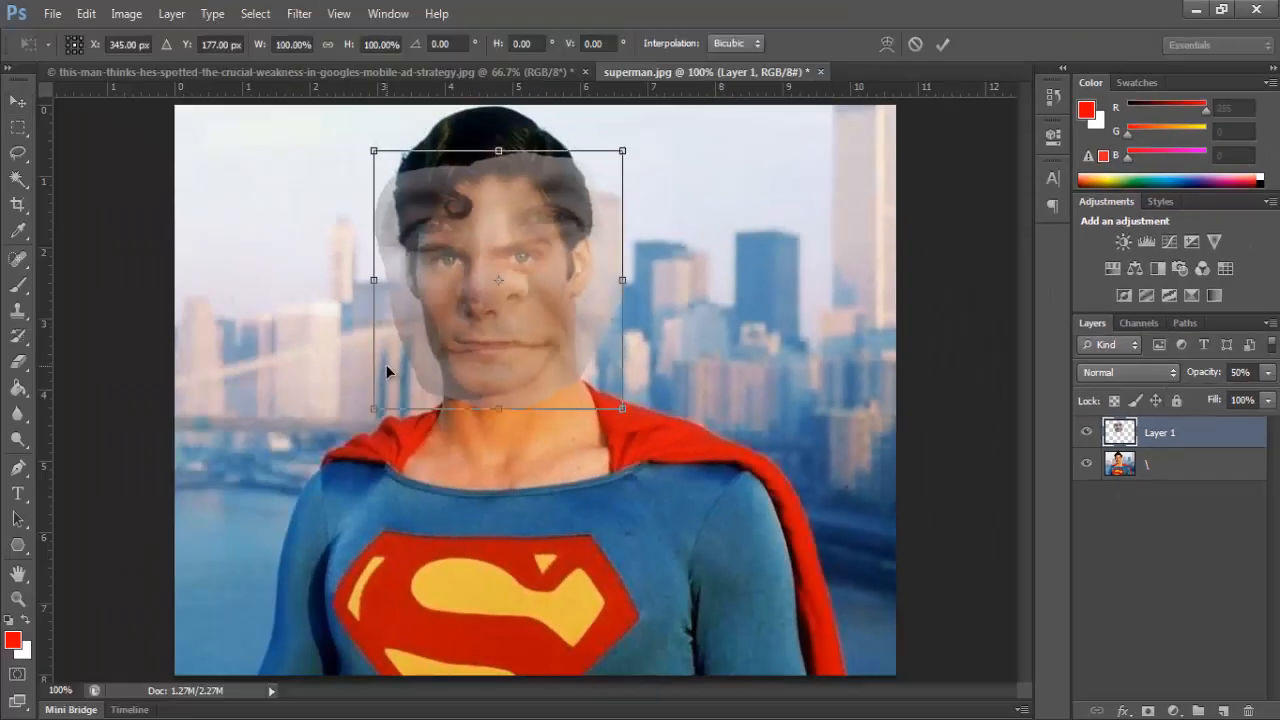
pyautogui.moveTo(373, 151); pyautogui.dragTo(477, 242)
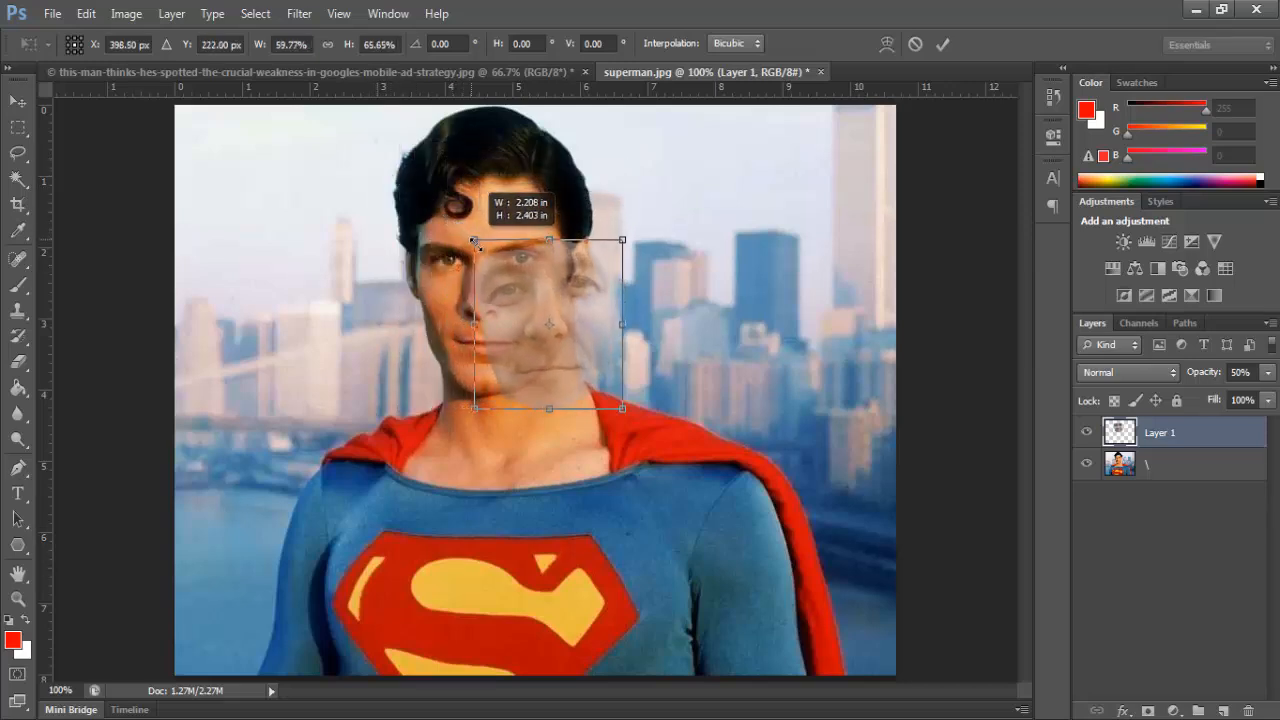
pyautogui.moveTo(565, 378); pyautogui.dragTo(502, 344)
pyautogui.moveTo(532, 186); pyautogui.dragTo(539, 194)
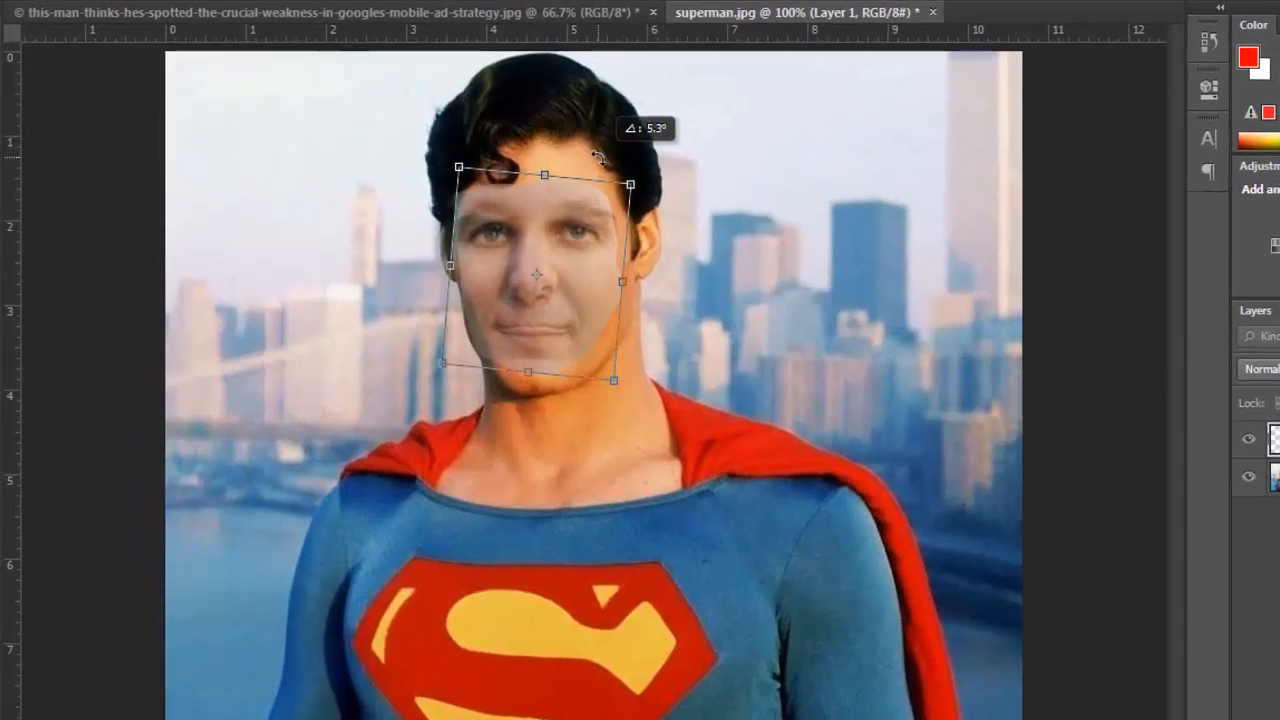
# Fine-tune the face's tilt, size and position to match Superman's eyes and mouth, and set its opacity to 100%
pyautogui.moveTo(570, 286); pyautogui.dragTo(616, 272)
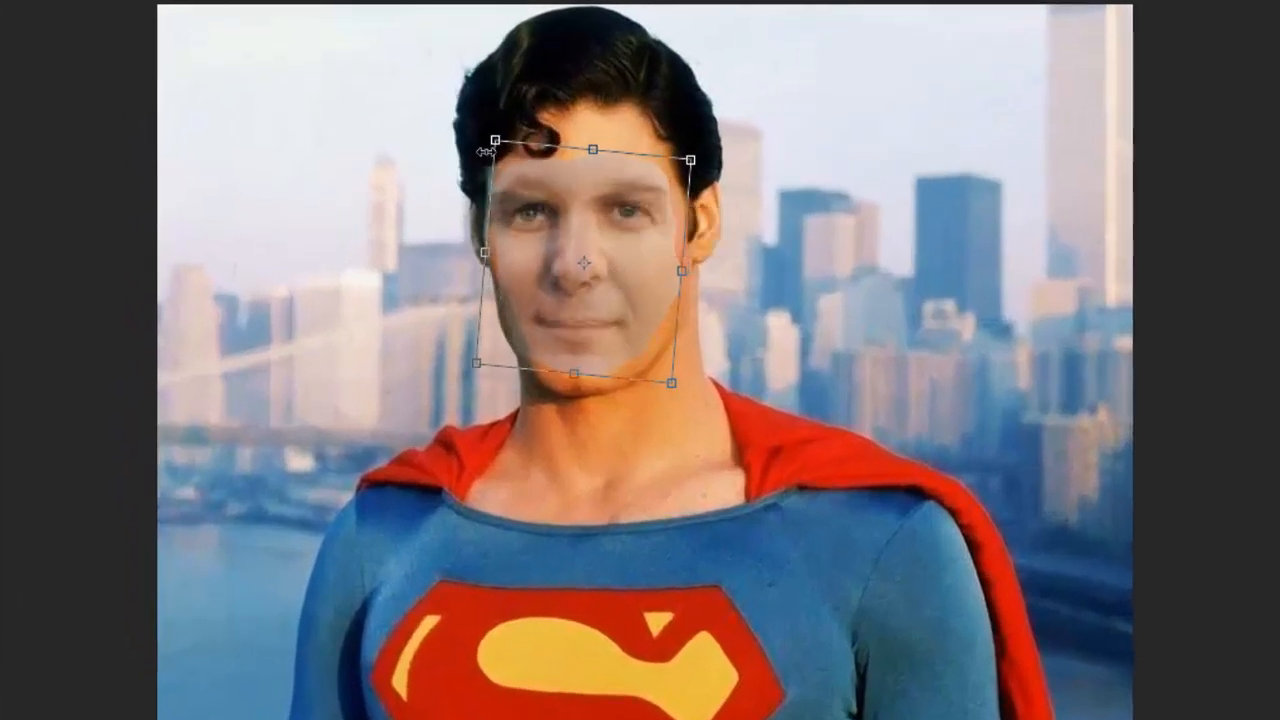
pyautogui.moveTo(494, 141); pyautogui.dragTo(486, 142)
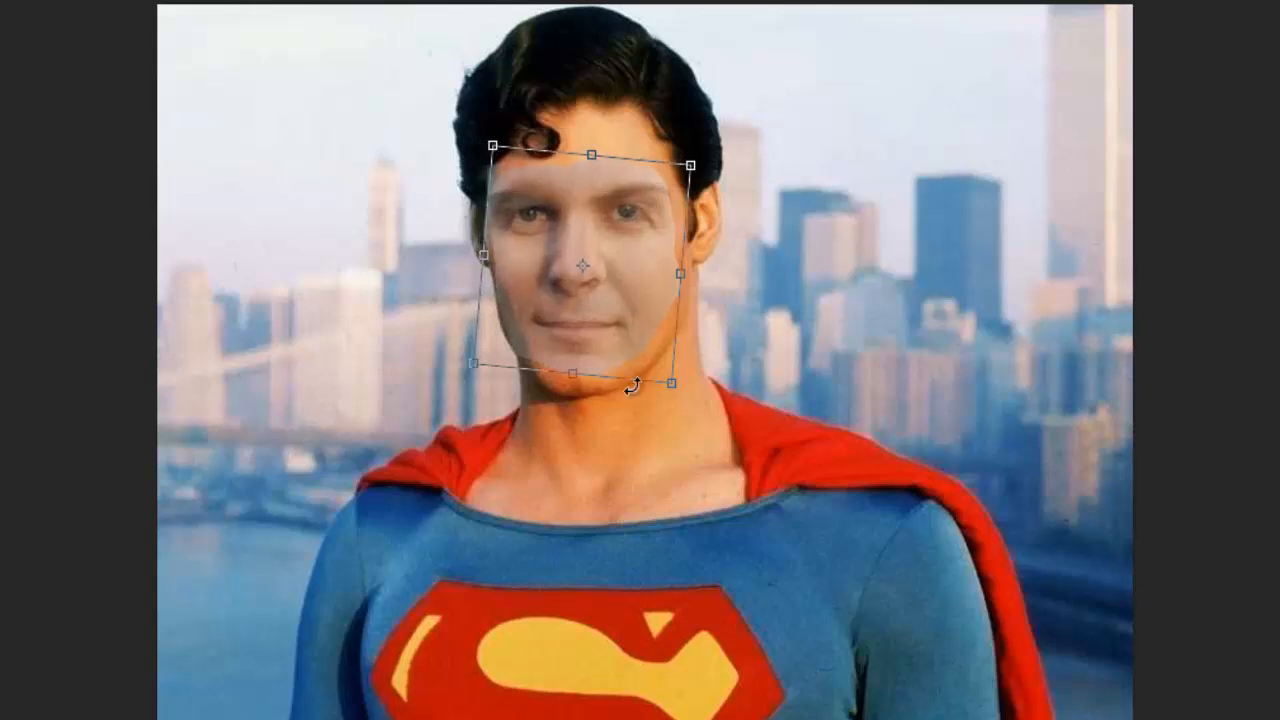
pyautogui.moveTo(668, 383); pyautogui.dragTo(663, 383)
pyautogui.moveTo(570, 137); pyautogui.dragTo(486, 144)
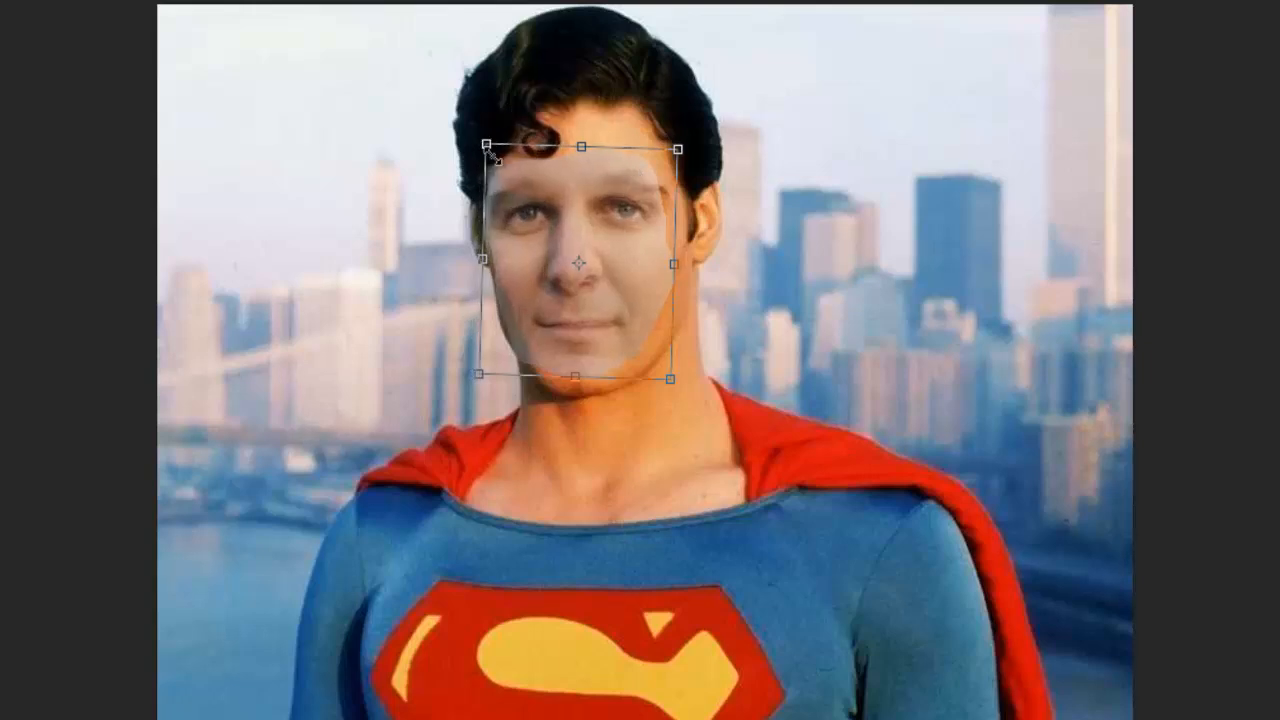
pyautogui.moveTo(677, 150); pyautogui.dragTo(682, 154)
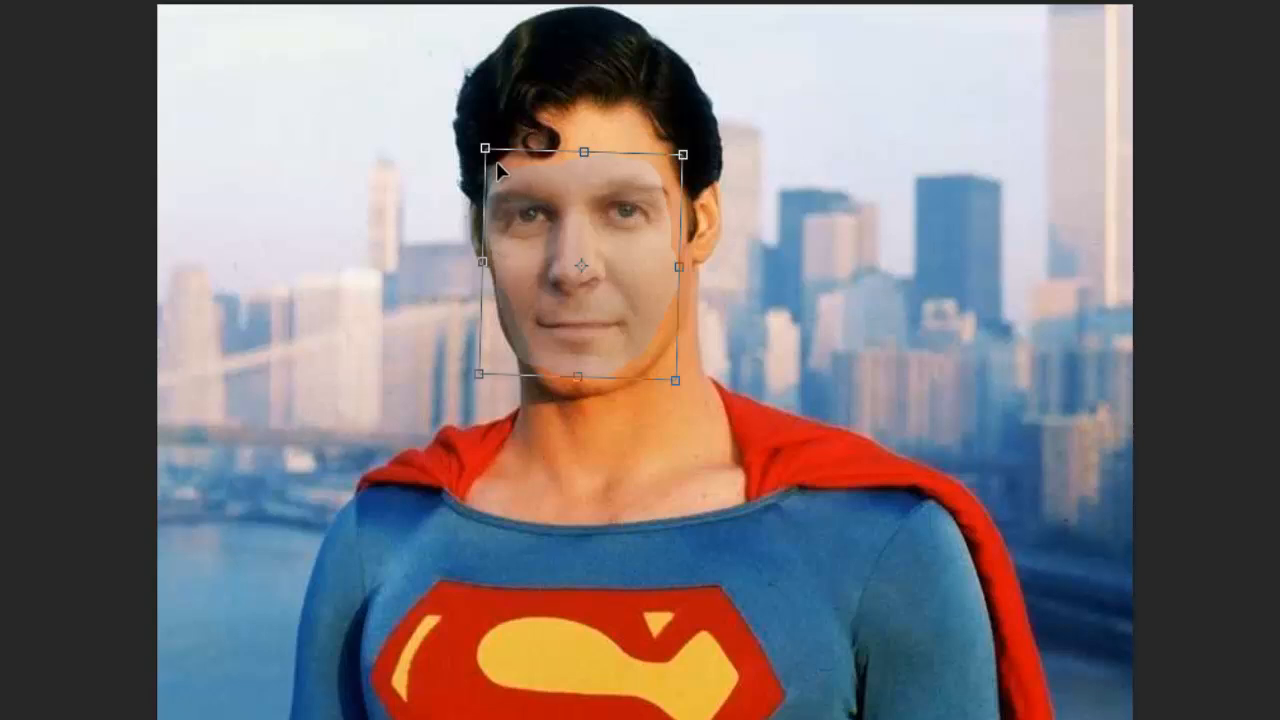
pyautogui.moveTo(485, 148); pyautogui.dragTo(487, 144)
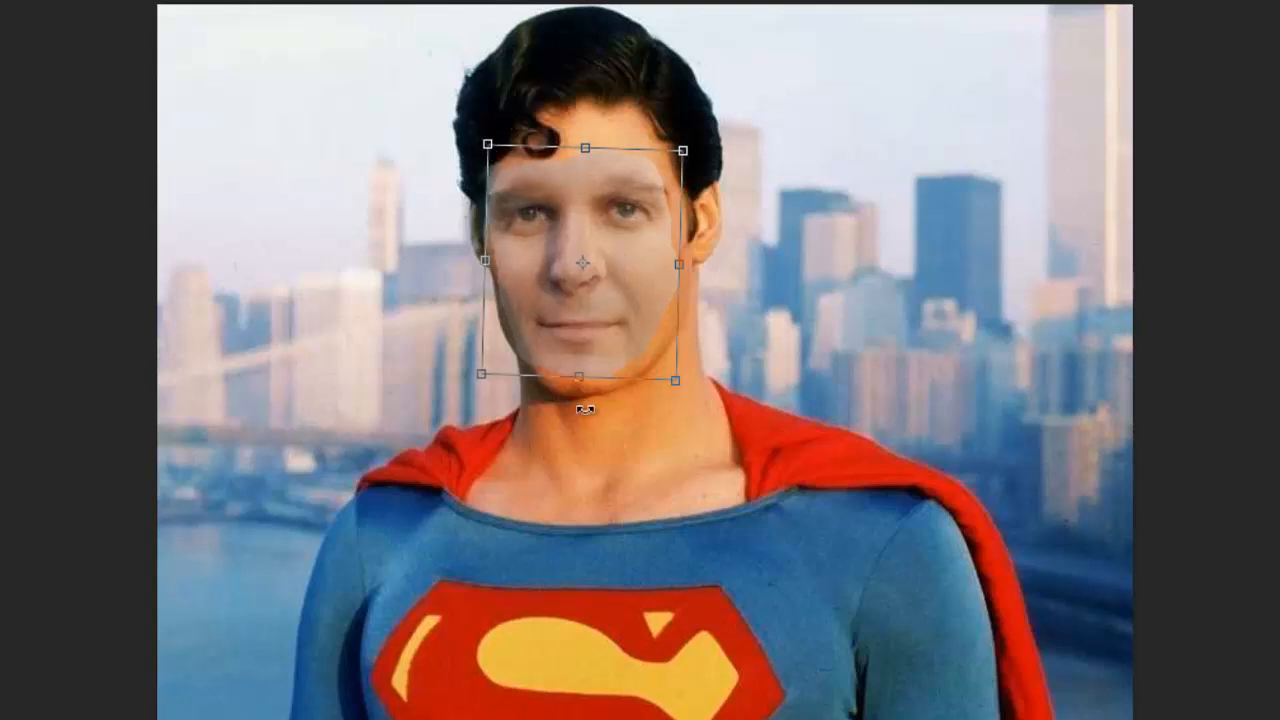
pyautogui.moveTo(578, 388); pyautogui.dragTo(578, 393)
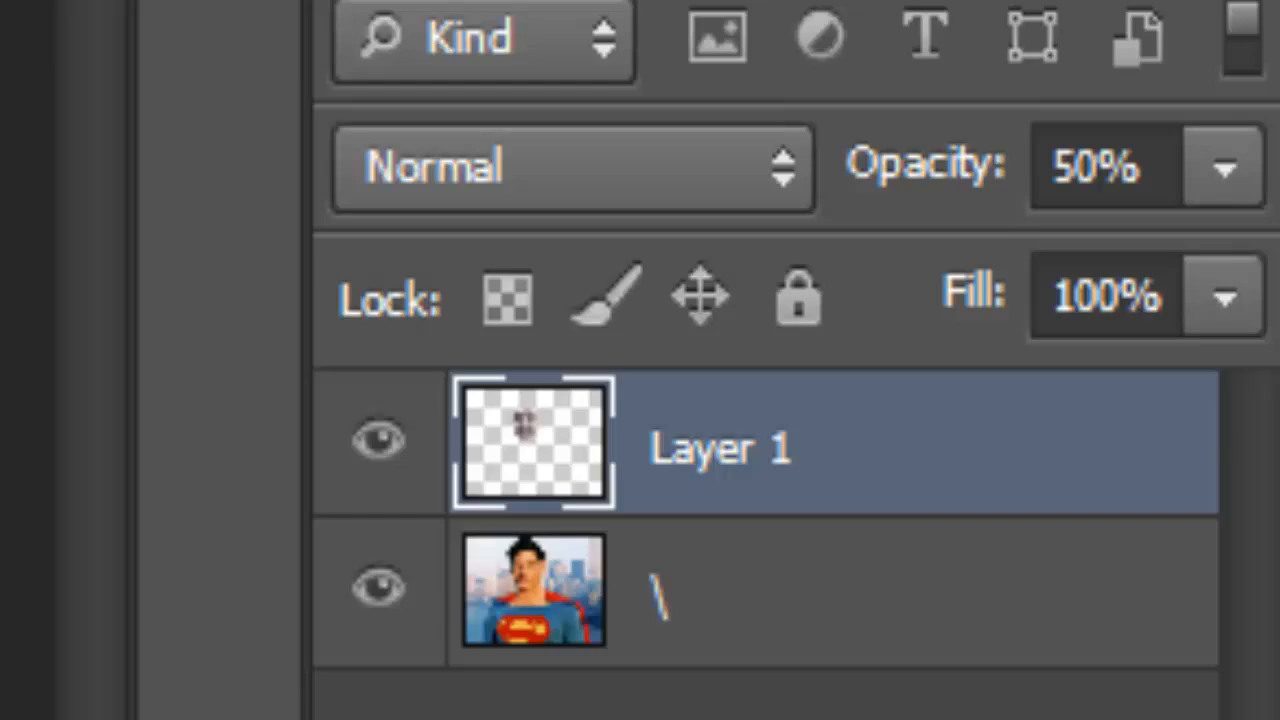
pyautogui.click(1220, 190)
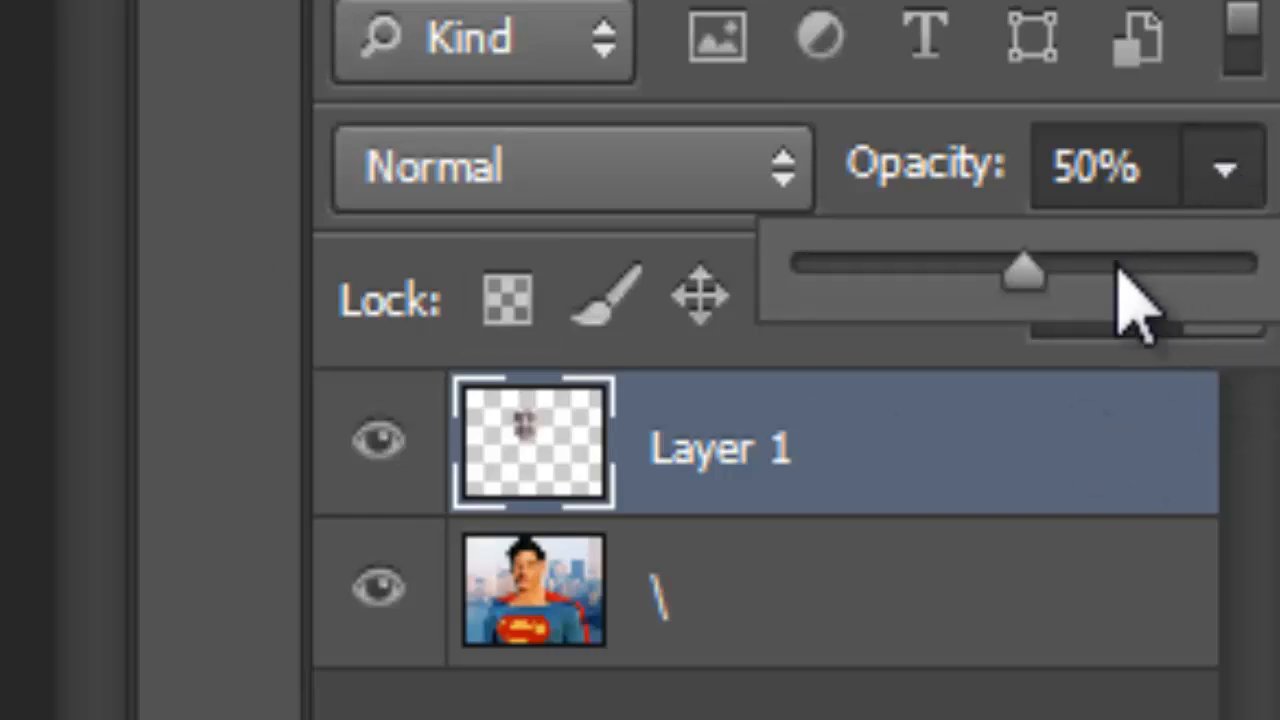
pyautogui.moveTo(1020, 268); pyautogui.dragTo(1255, 266)
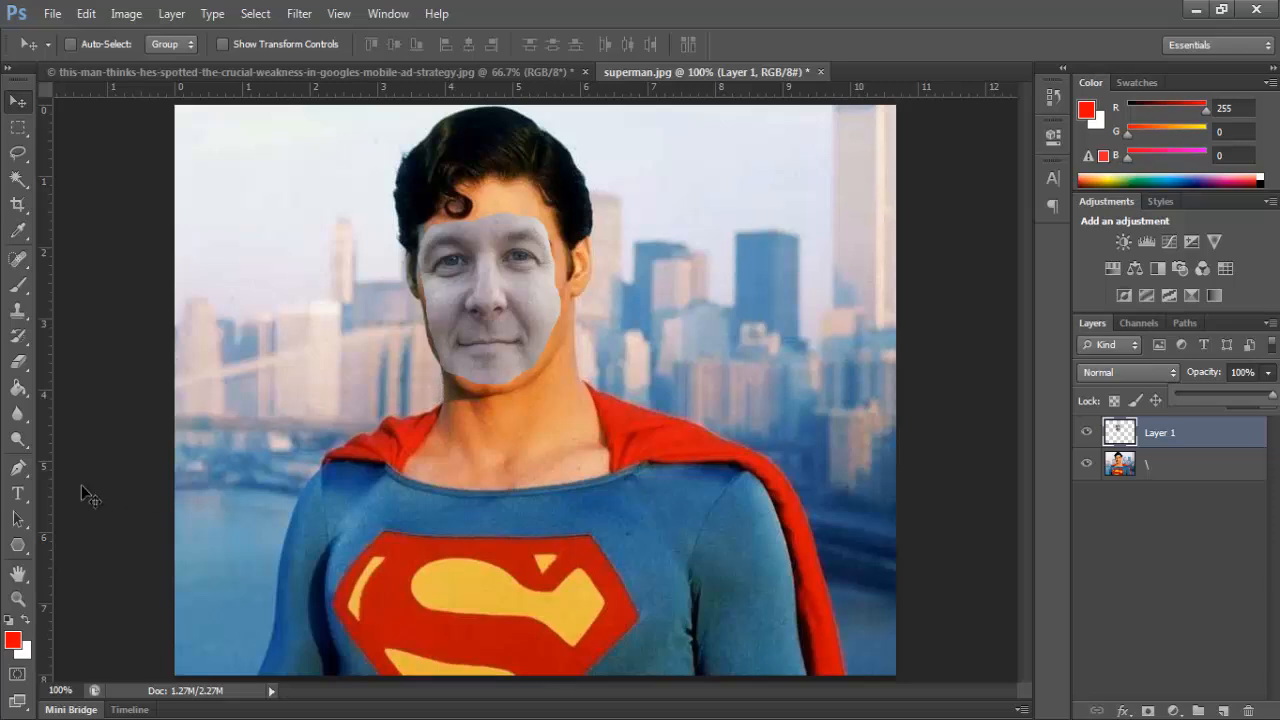
# Choose the Eraser tool, make the Superman layer active and load Layer 1's face outline as a selection
pyautogui.click(16, 366)
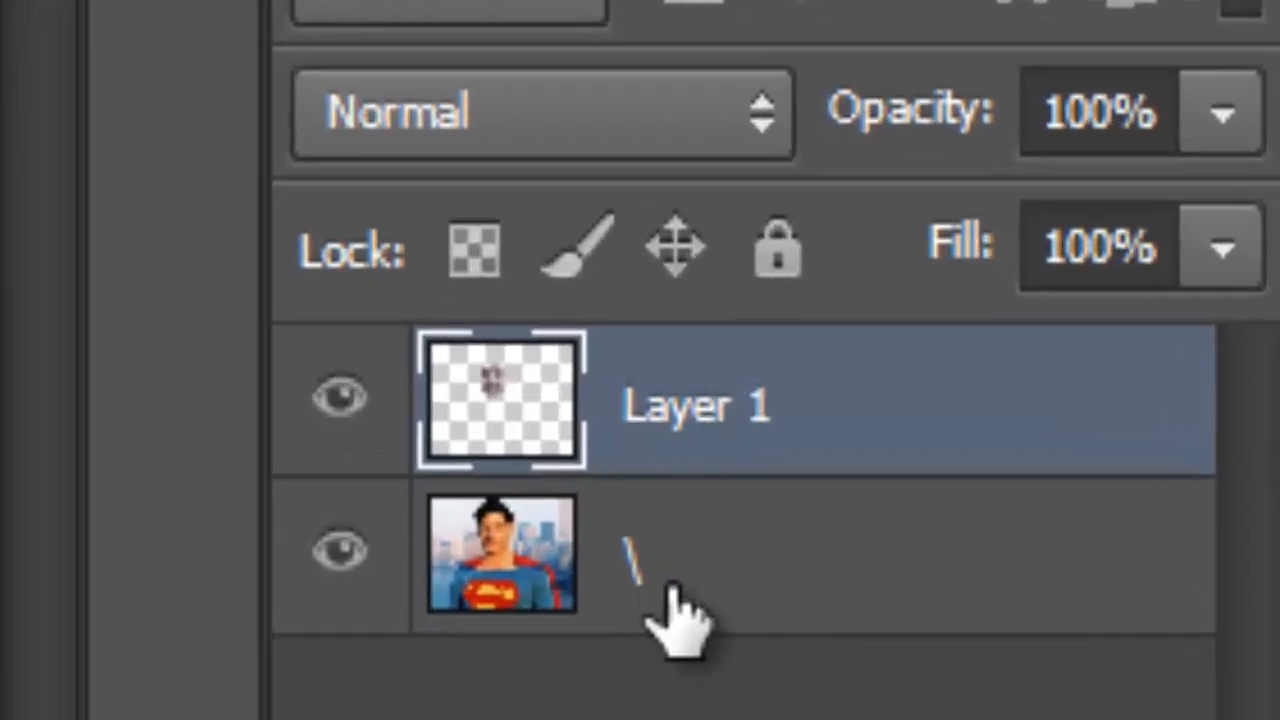
pyautogui.click(665, 588)
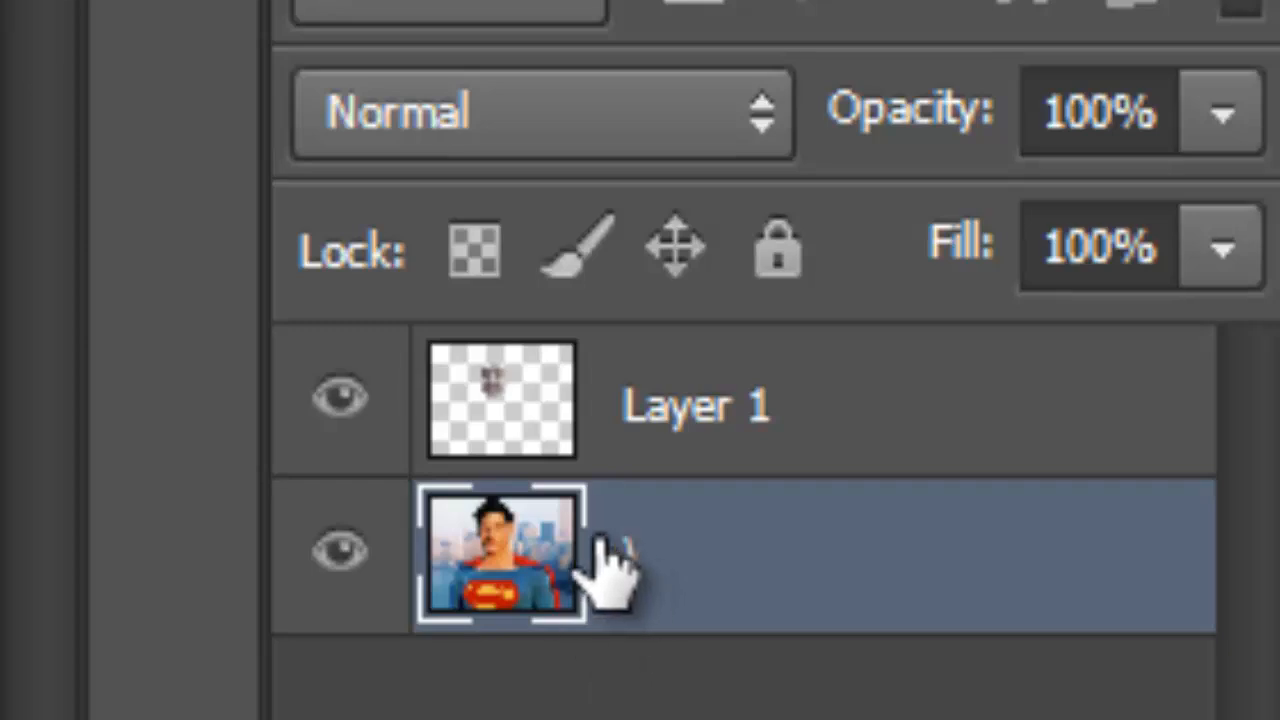
pyautogui.moveTo(608, 543); pyautogui.dragTo(520, 395)
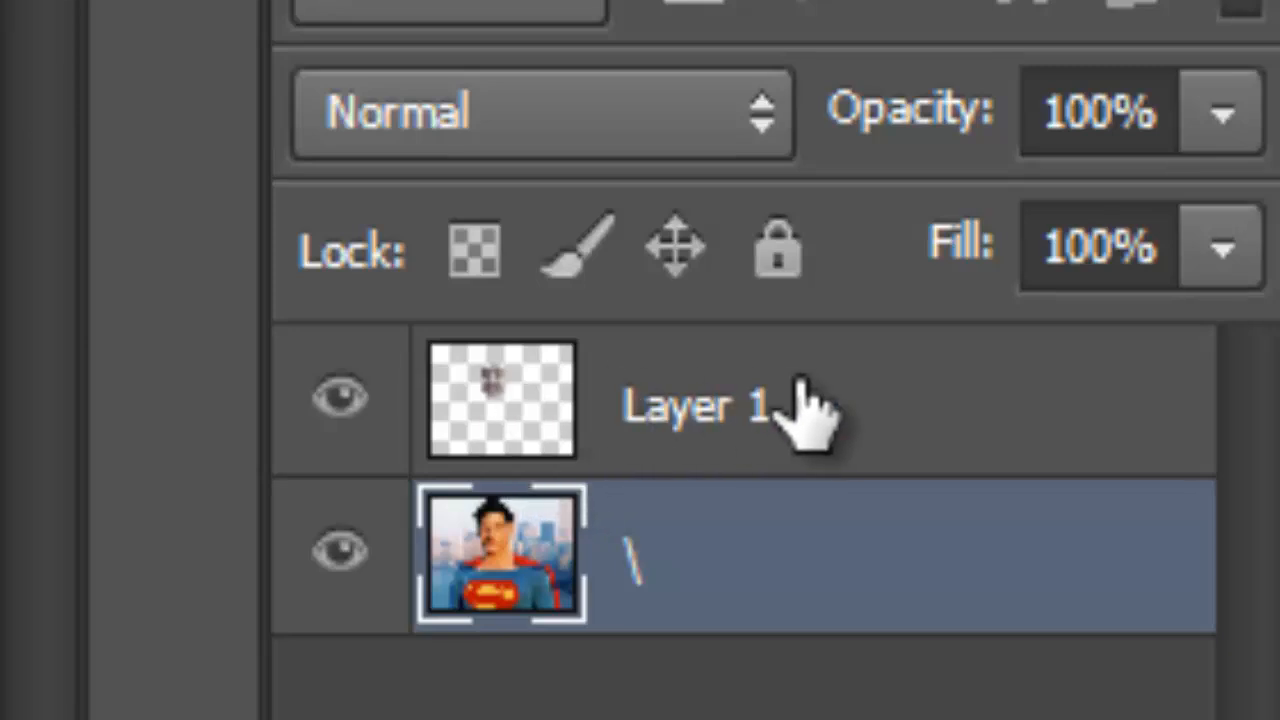
pyautogui.moveTo(629, 394)
pyautogui.mouseDown()
pyautogui.moveTo(455, 368)
pyautogui.moveTo(490, 380)
pyautogui.moveTo(114, 405)
pyautogui.mouseUp()
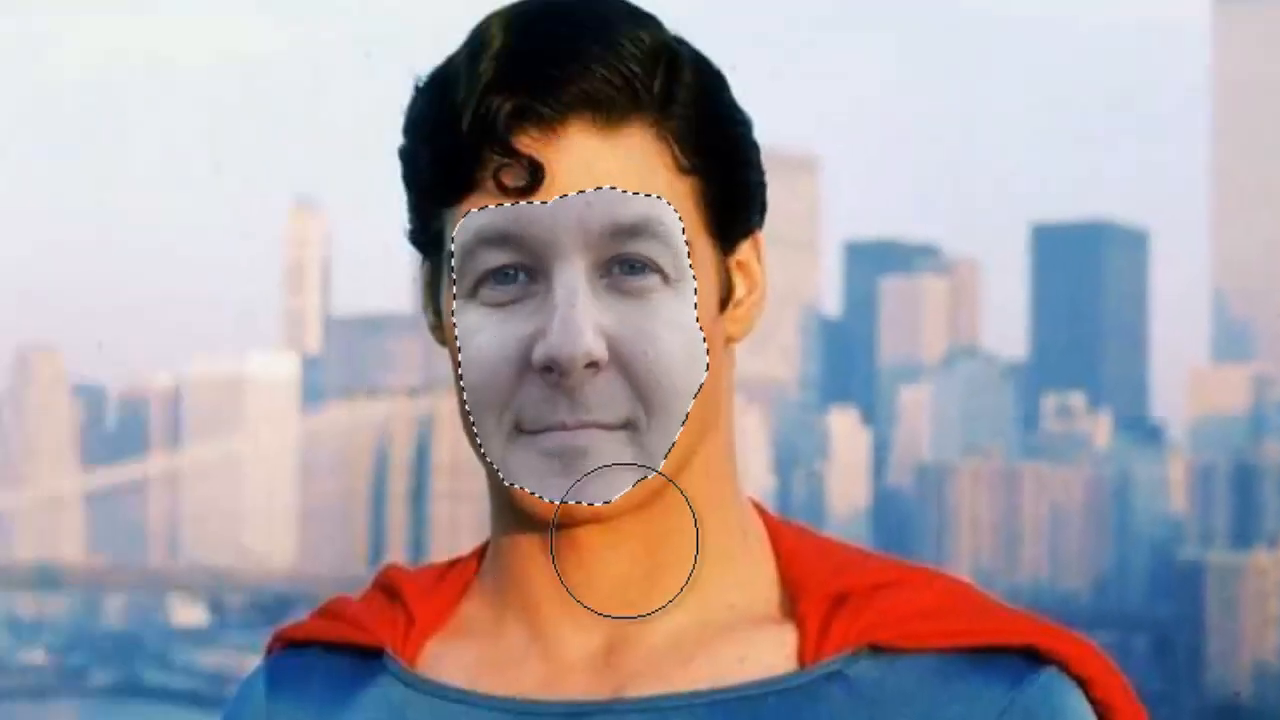